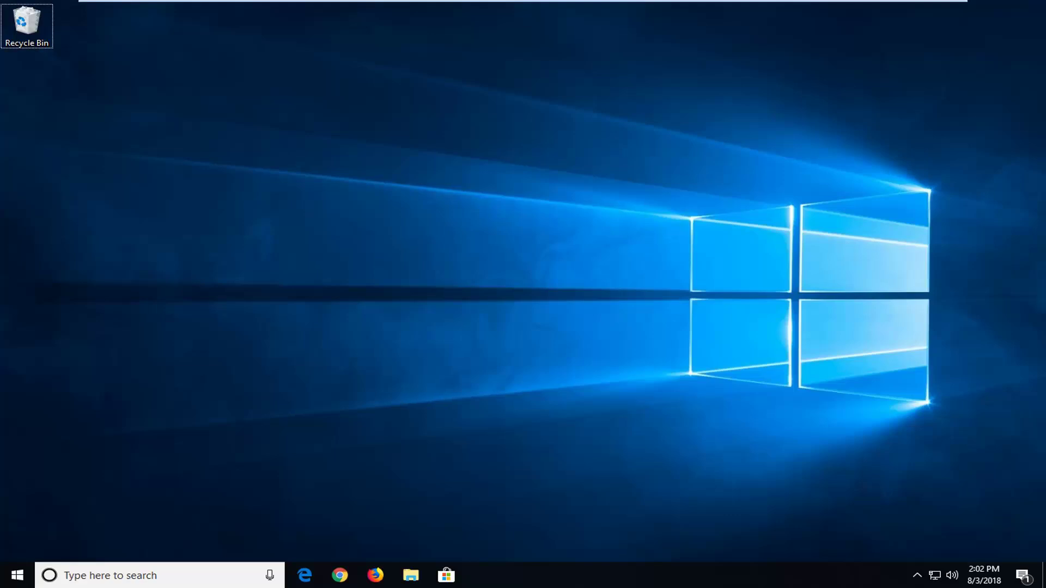
Search the Start menu for regedit and run it as administrator
left_click(18, 577)
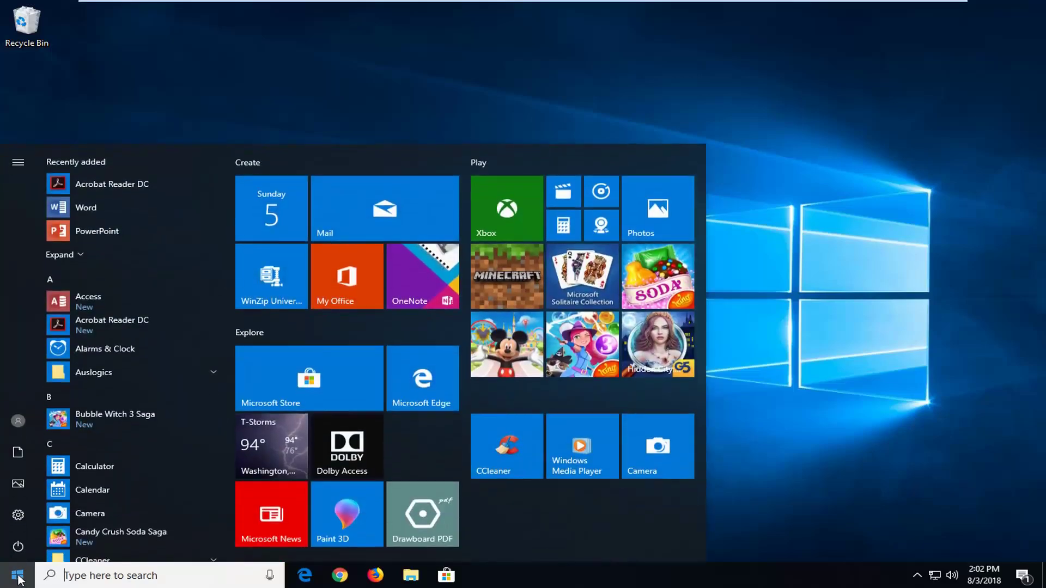
type("regedit")
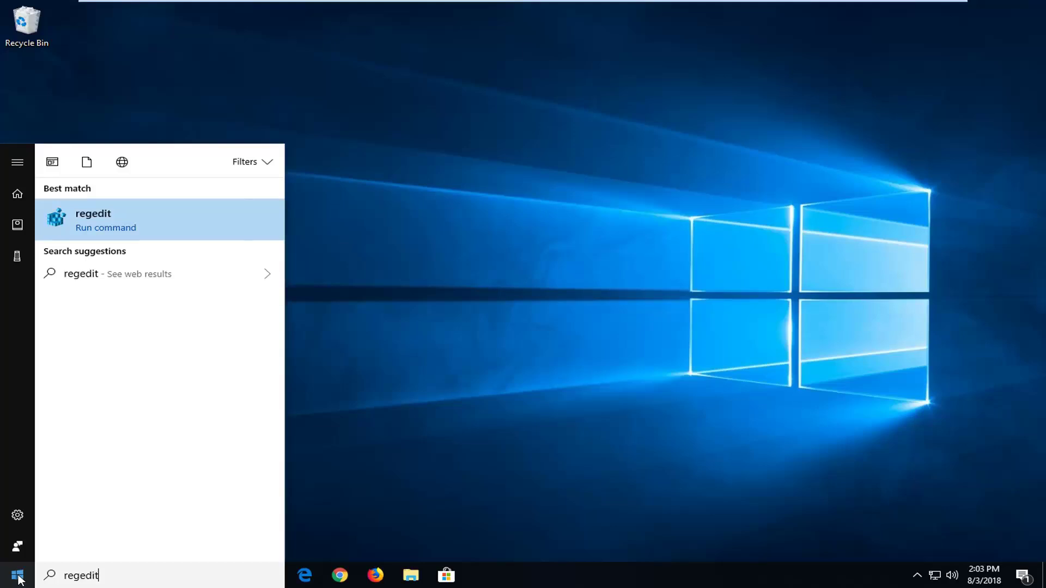
right_click(99, 217)
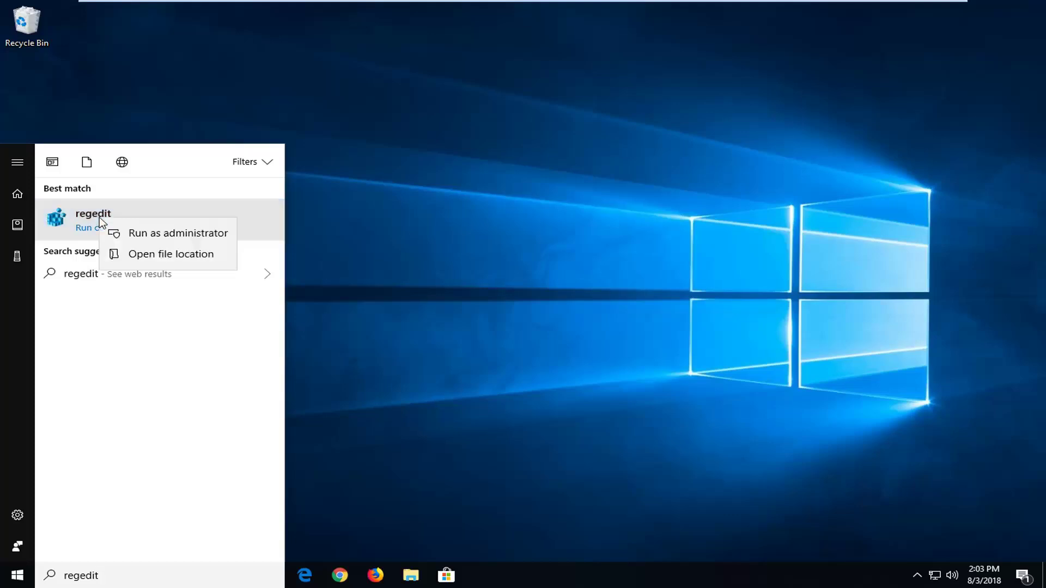
left_click(131, 234)
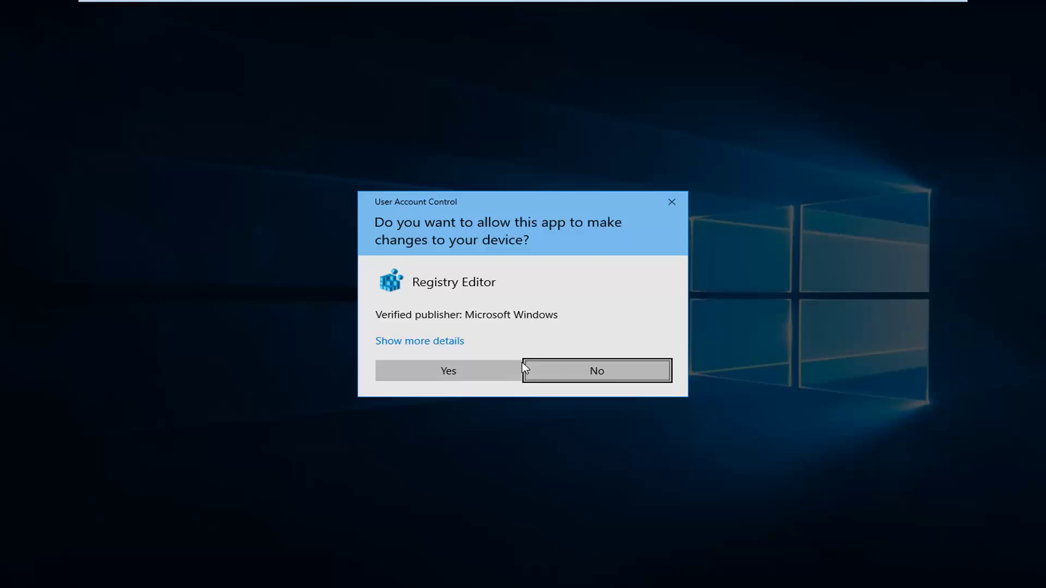
Approve the UAC prompt, collapse HKEY_LOCAL_MACHINE, and reposition and enlarge the Registry Editor window
left_click(434, 373)
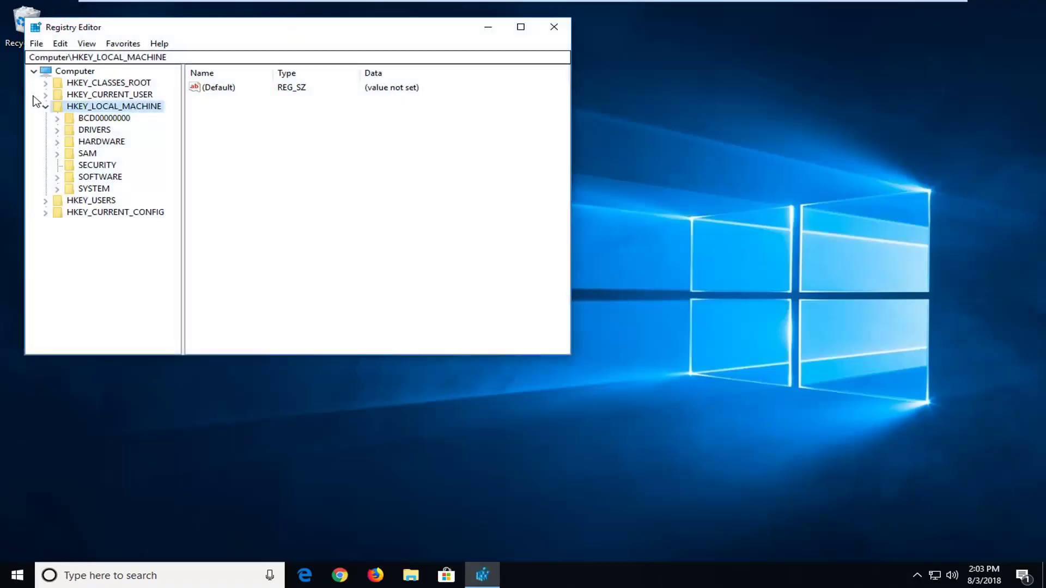
left_click(45, 106)
left_click_drag(221, 37, 415, 65)
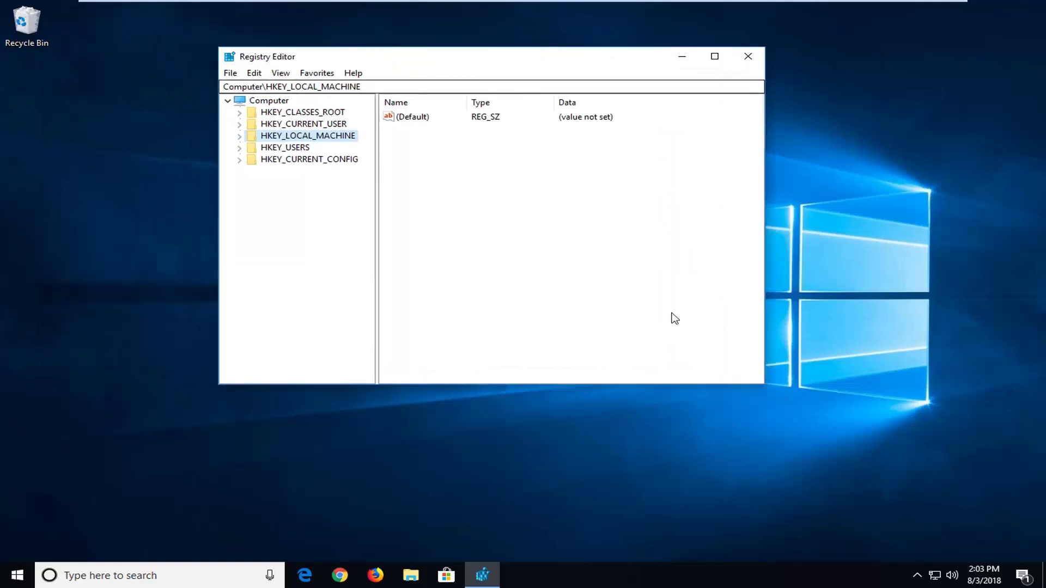
left_click_drag(778, 398, 957, 502)
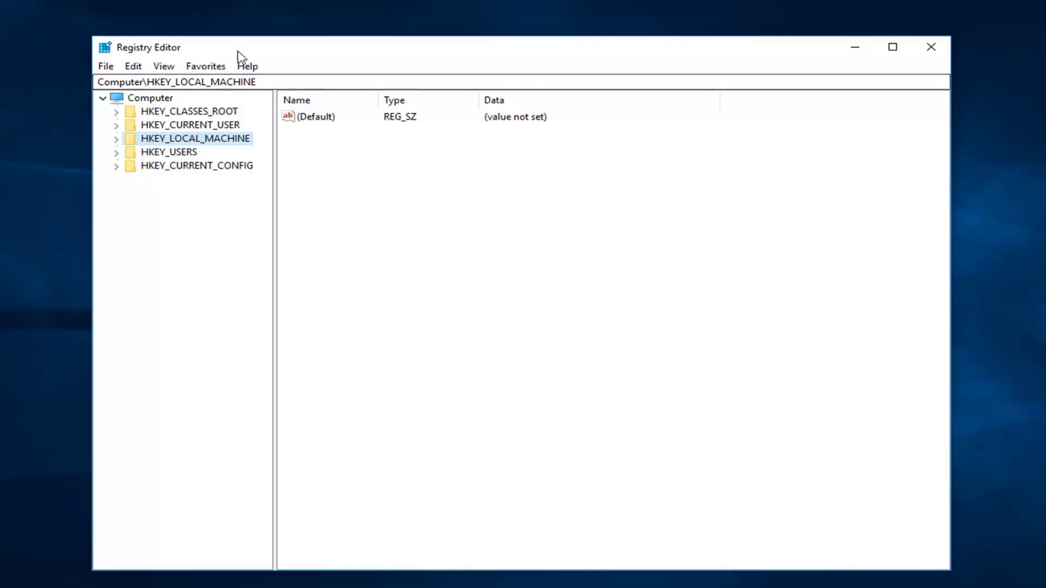
left_click_drag(238, 51, 227, 49)
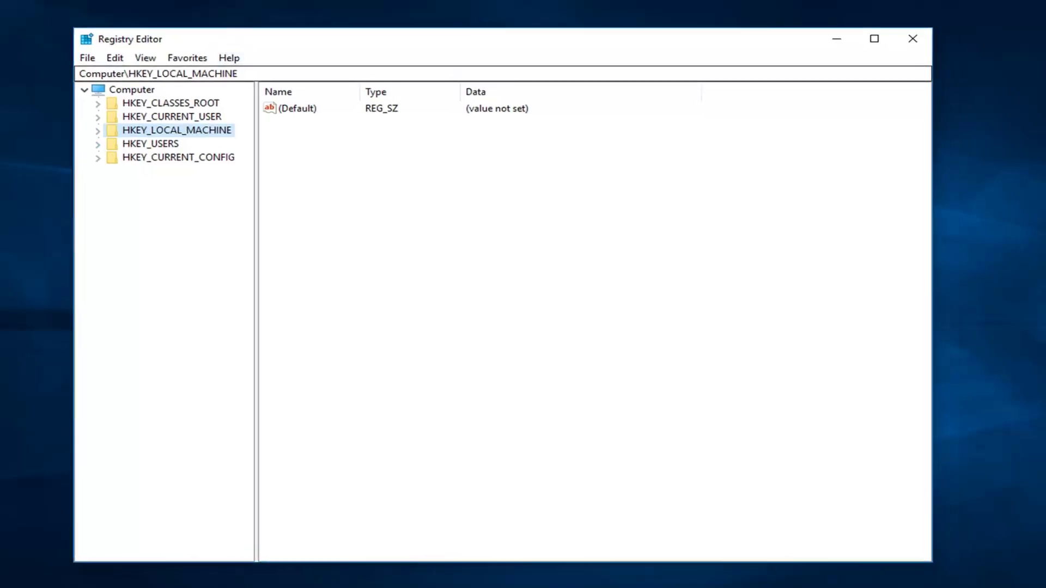
Export the whole registry (range All) as 'backup' to the Desktop
left_click(88, 61)
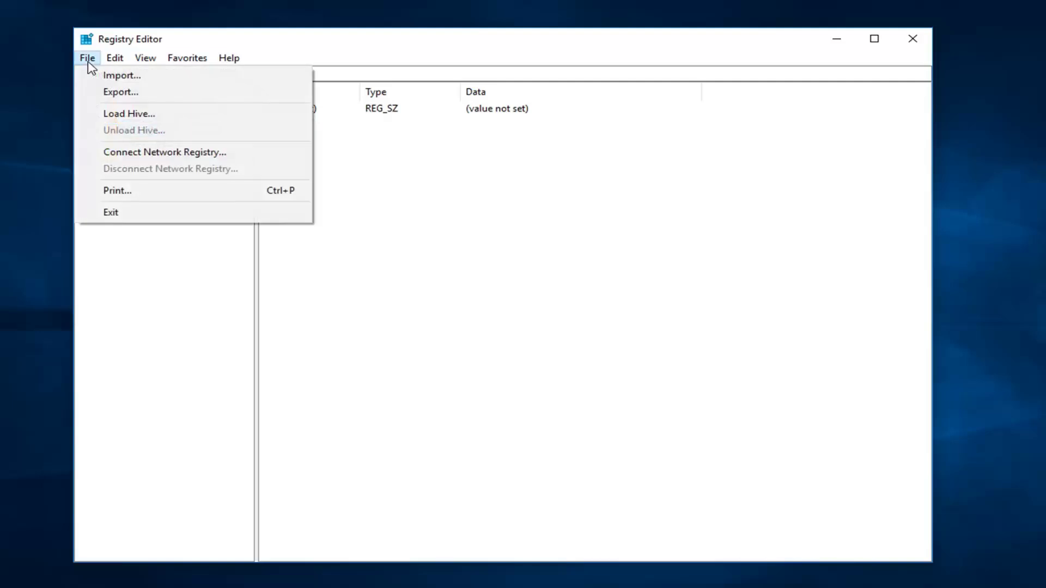
left_click(117, 92)
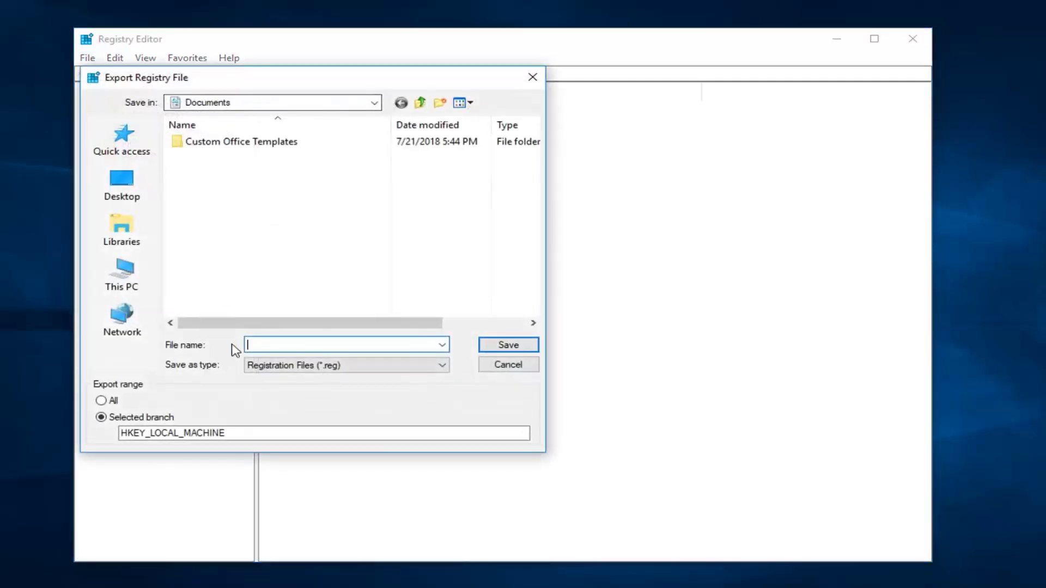
type("backup")
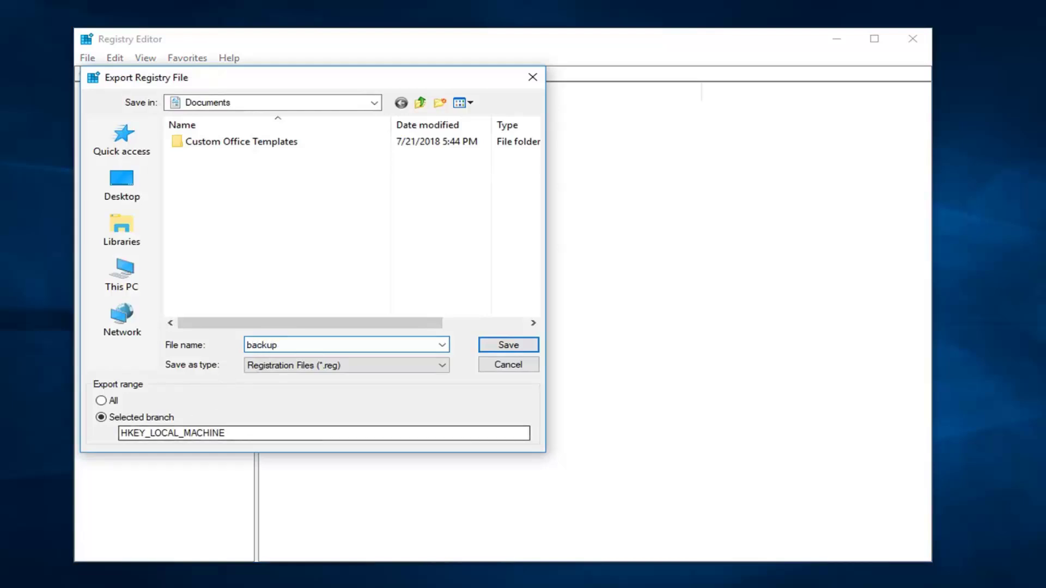
left_click(101, 401)
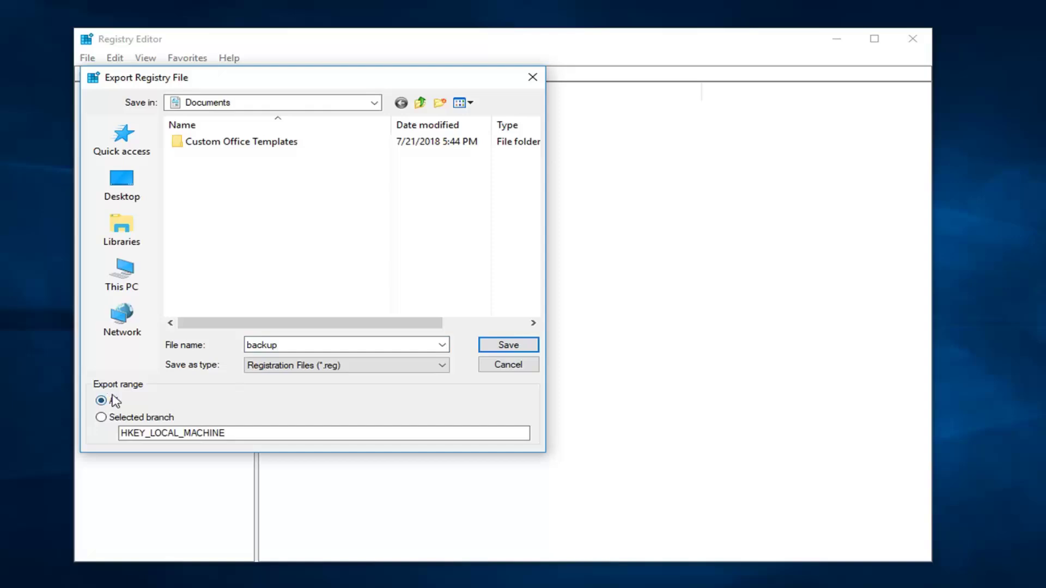
left_click_drag(256, 82, 350, 68)
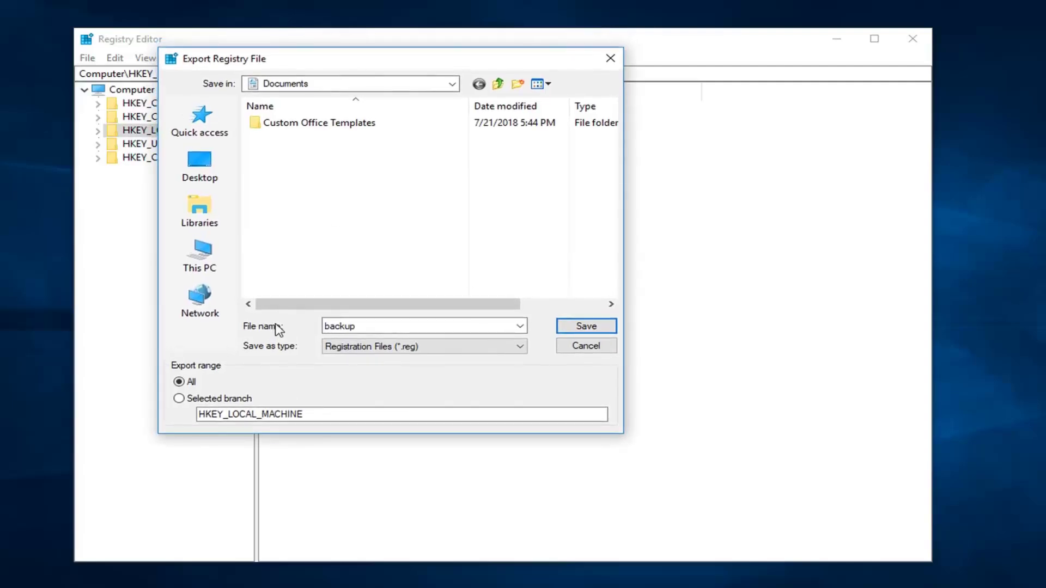
left_click(201, 173)
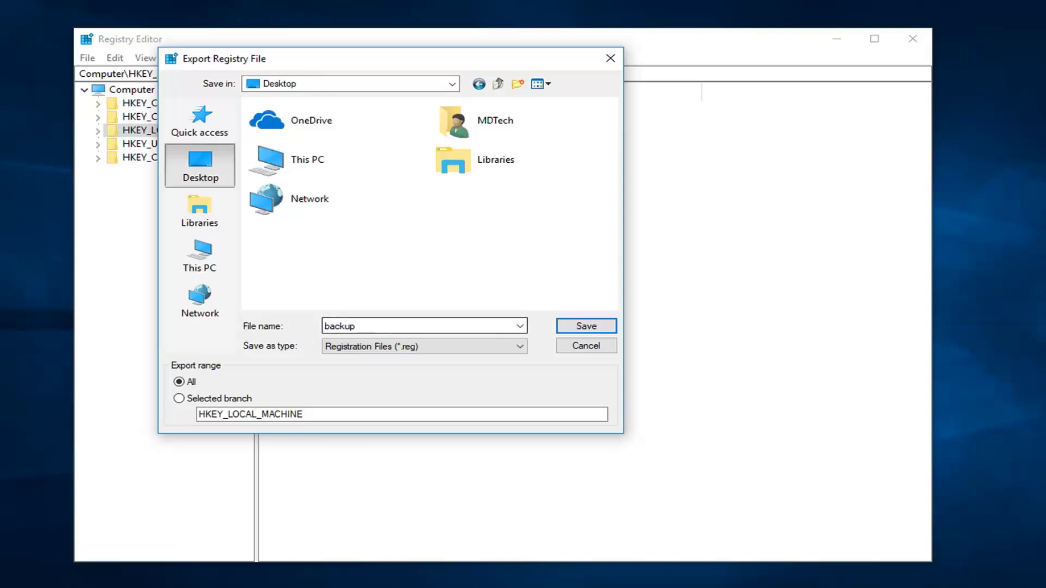
left_click(587, 326)
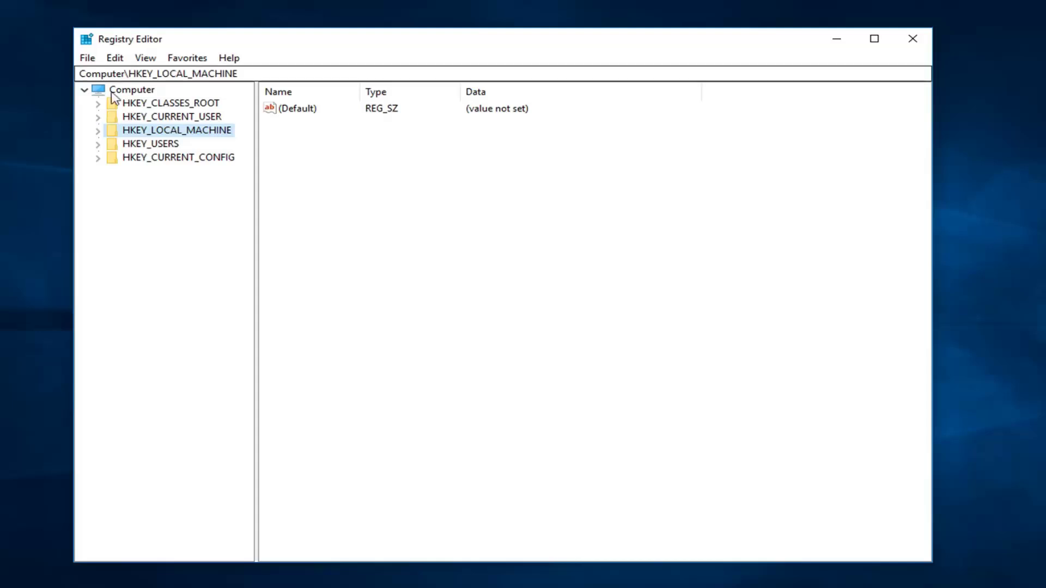
left_click(88, 58)
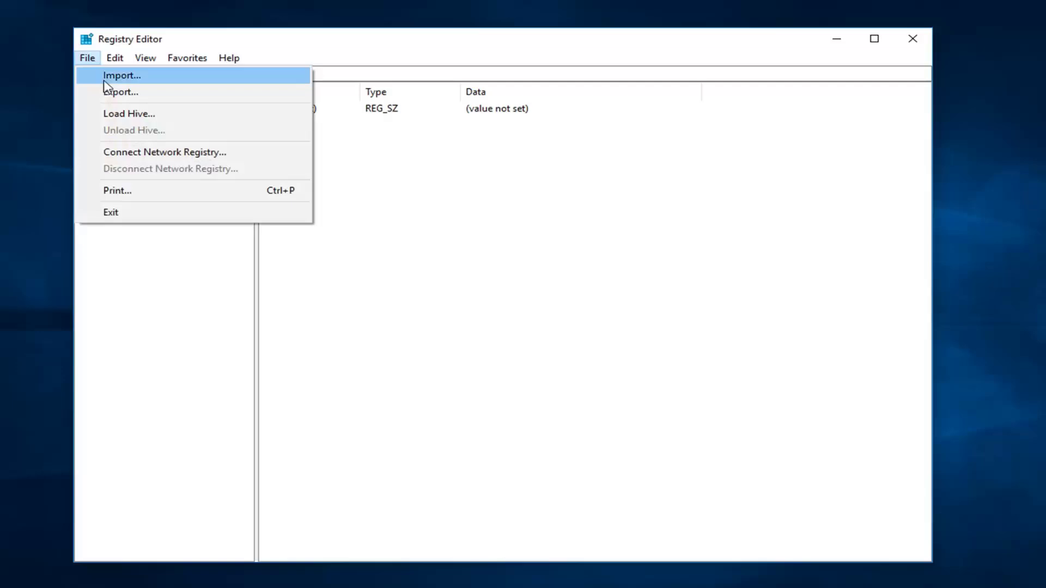
left_click(117, 75)
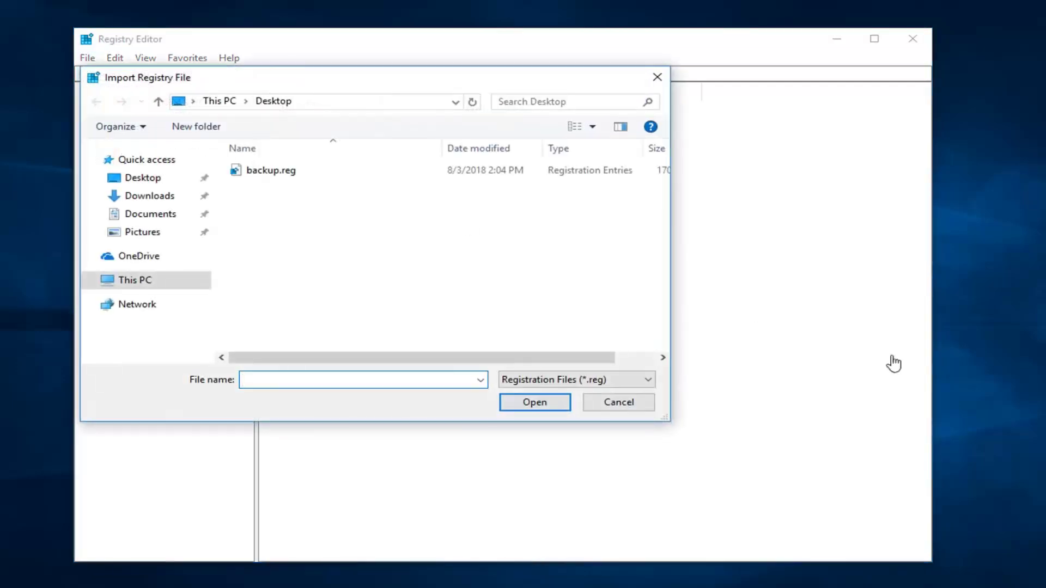
left_click(278, 171)
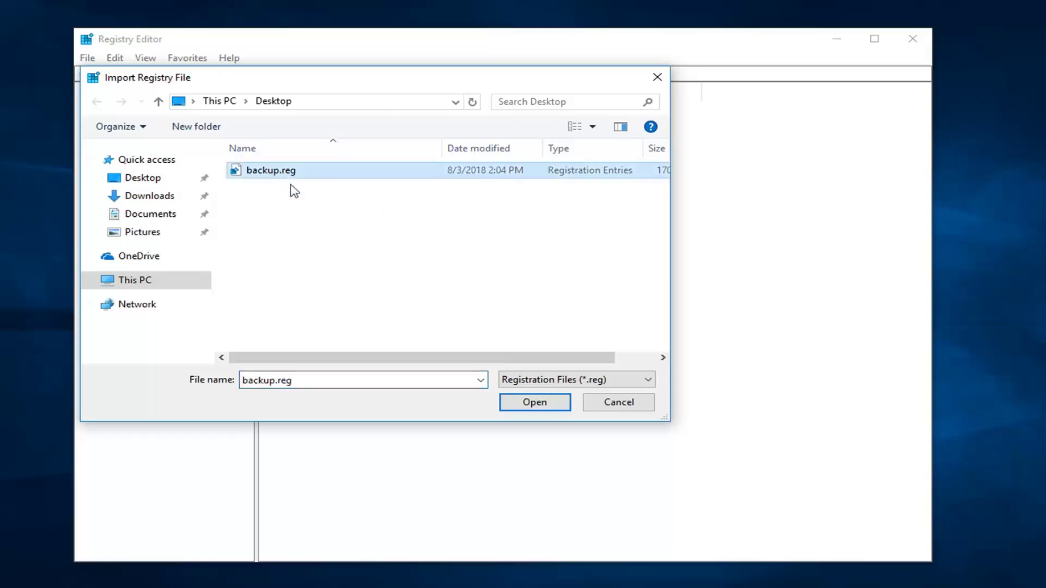
left_click(534, 404)
left_click(658, 77)
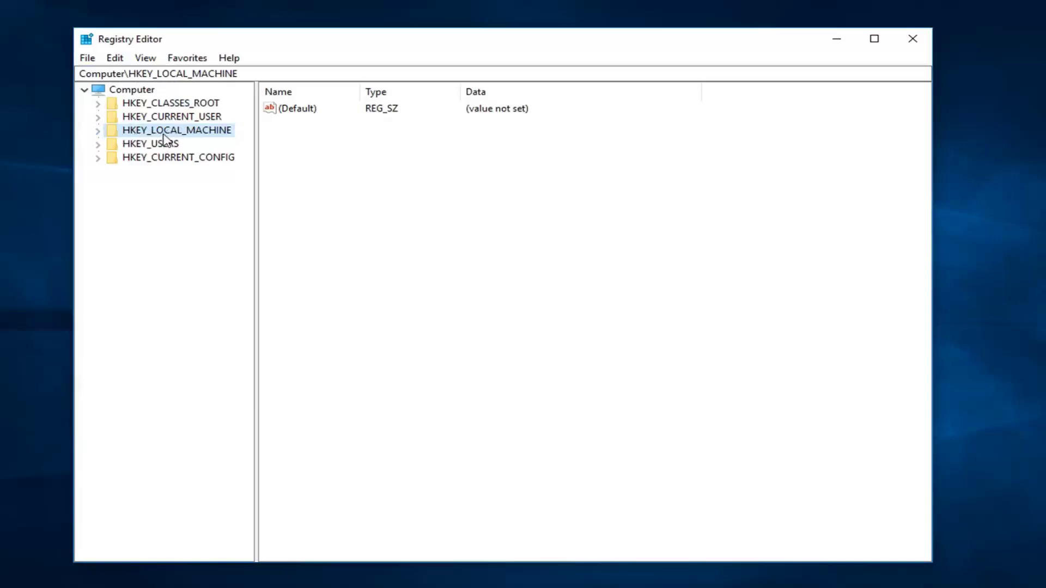
Expand HKEY_LOCAL_MACHINE\SYSTEM\CurrentControlSet\Control in the key tree
double_click(135, 133)
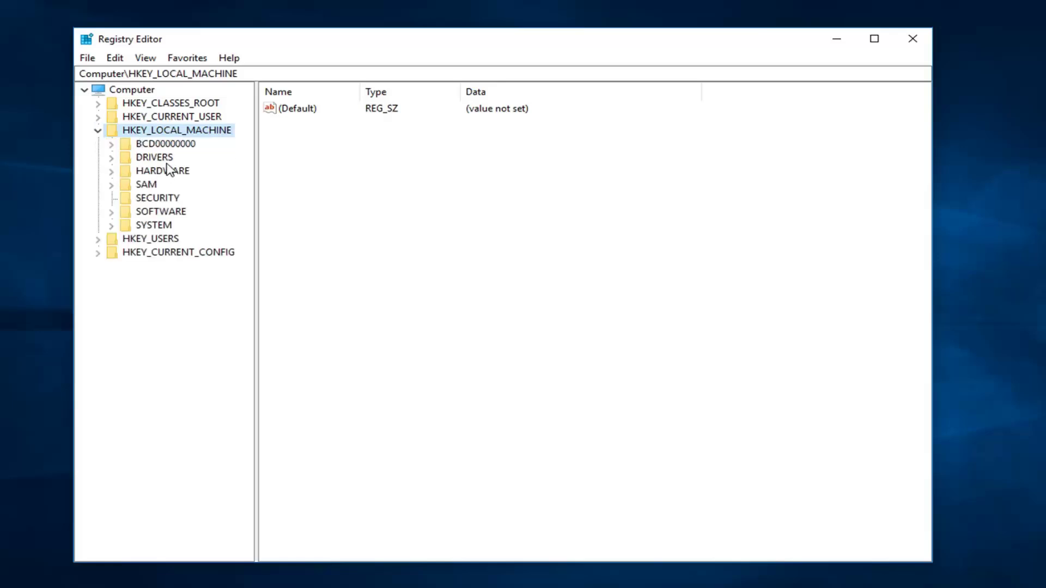
double_click(146, 226)
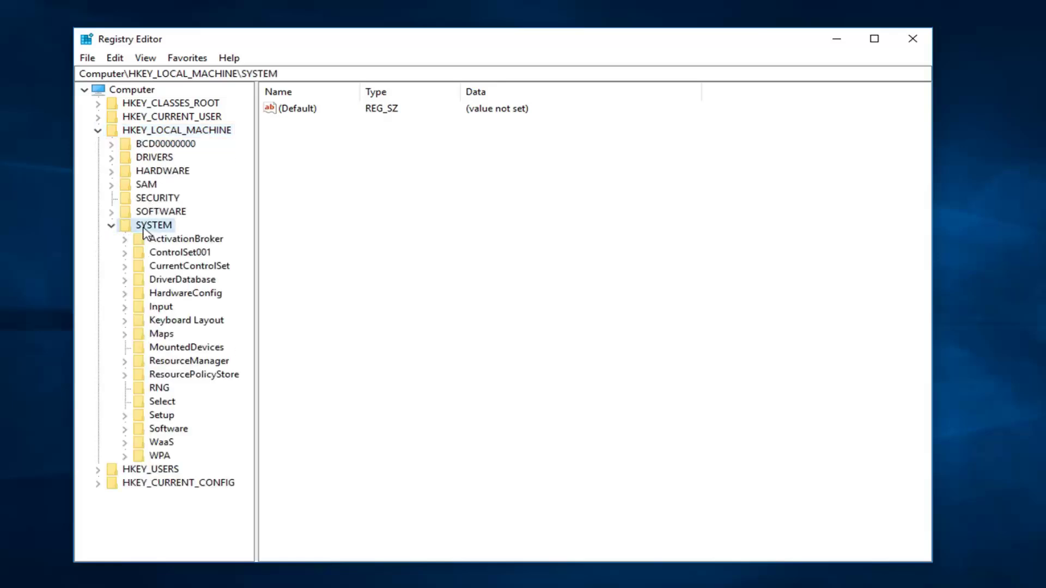
double_click(157, 267)
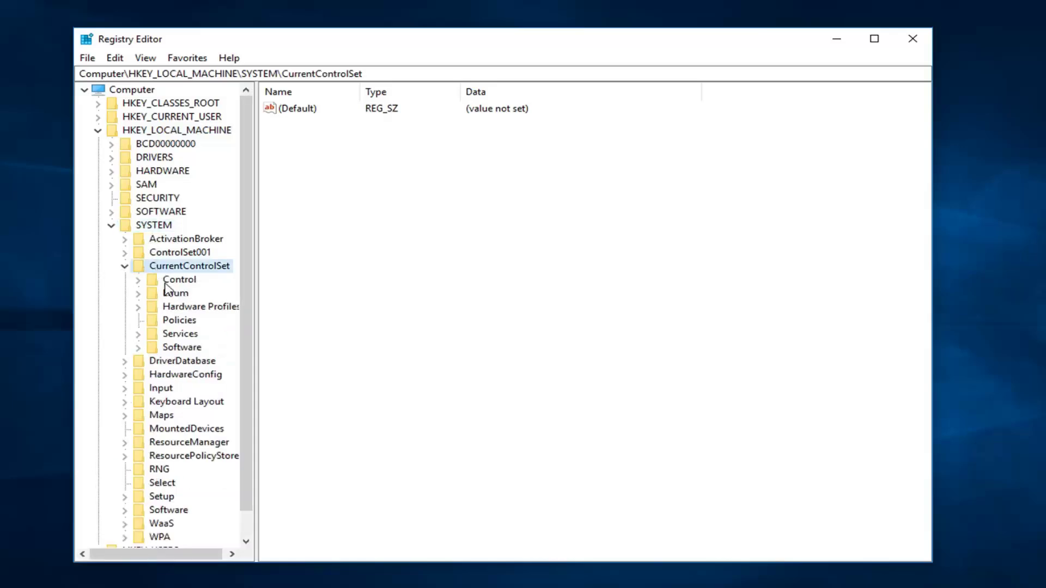
double_click(163, 277)
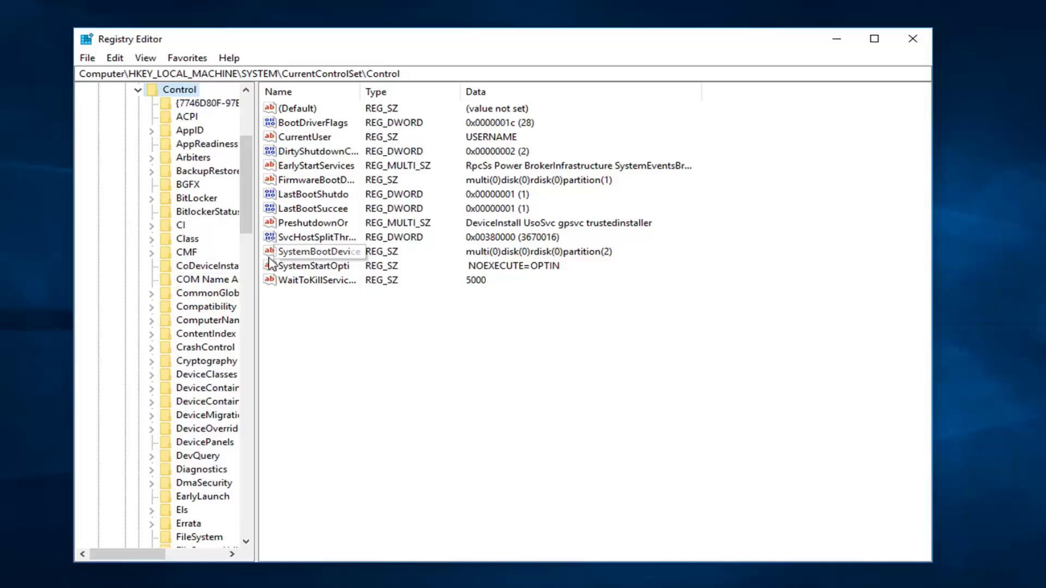
Widen the tree pane and select and expand the GraphicsDrivers key under Control
left_click_drag(255, 249, 378, 249)
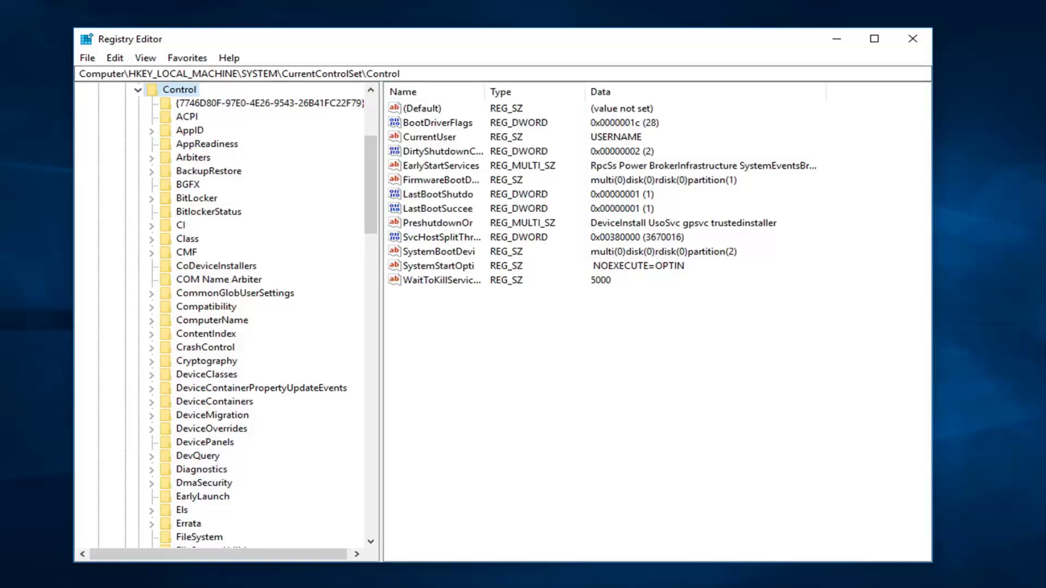
scroll(189, 327, "down", 5)
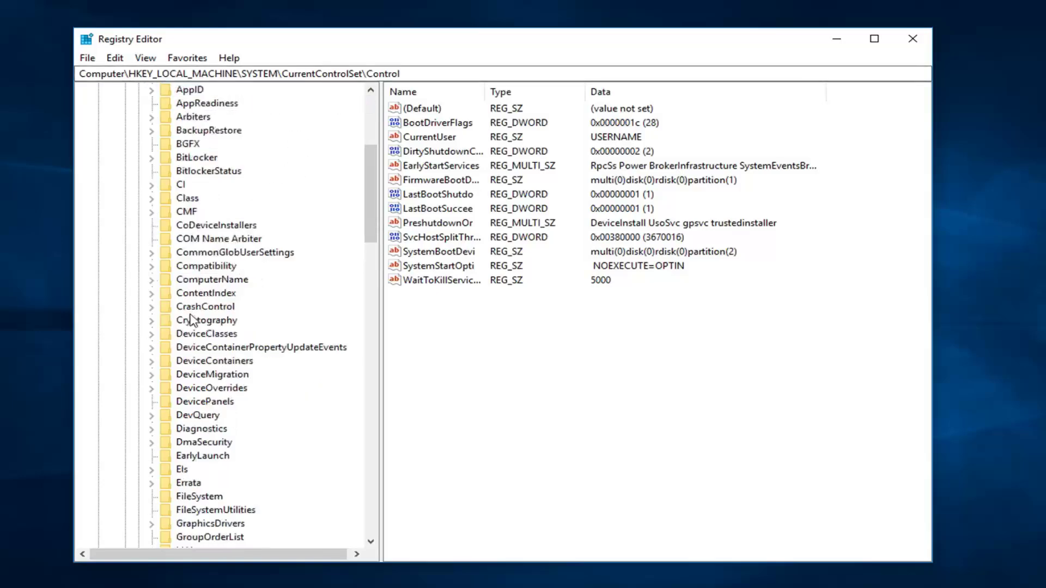
scroll(189, 327, "down", 4)
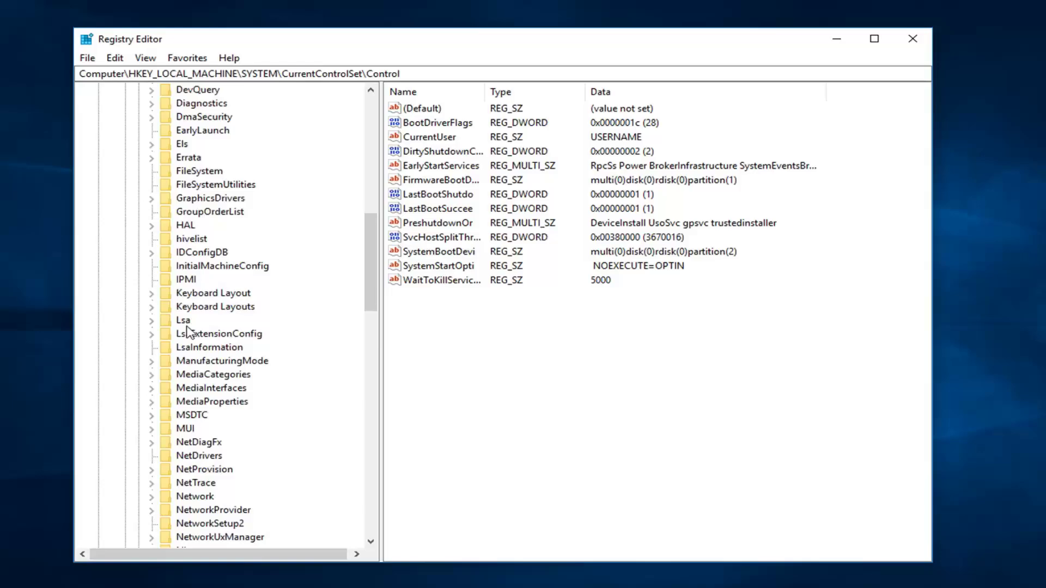
scroll(187, 330, "down", 3)
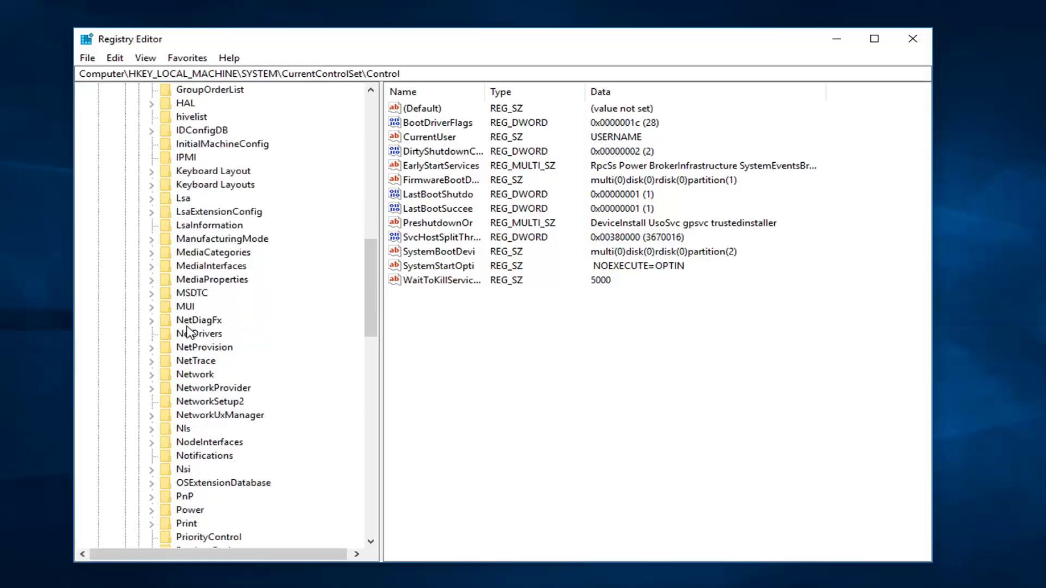
scroll(187, 330, "up", 8)
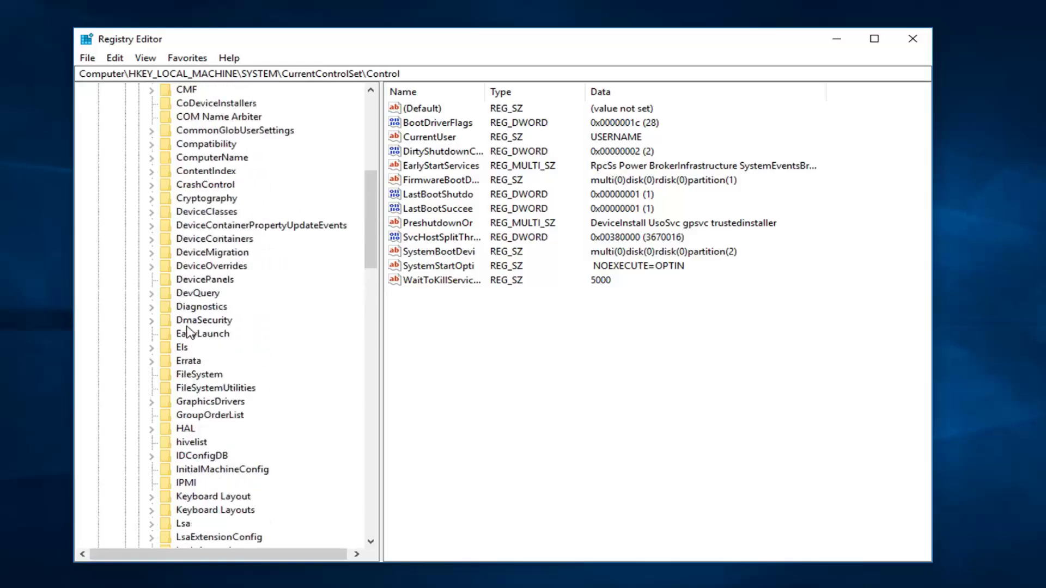
left_click(198, 405)
double_click(200, 406)
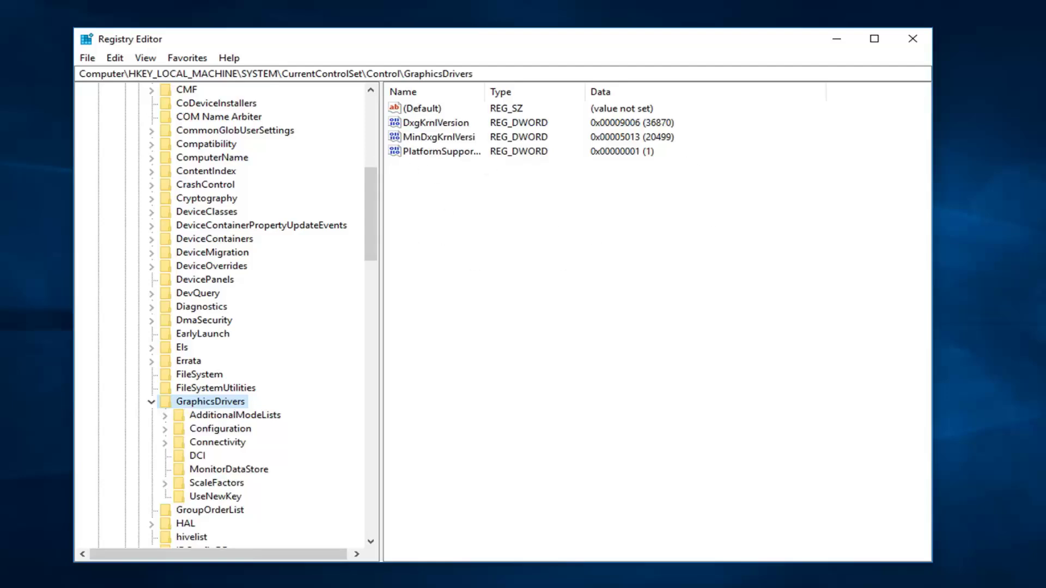
Create a DWORD (32-bit) value named TdrLevel with data 0 under GraphicsDrivers
right_click(420, 213)
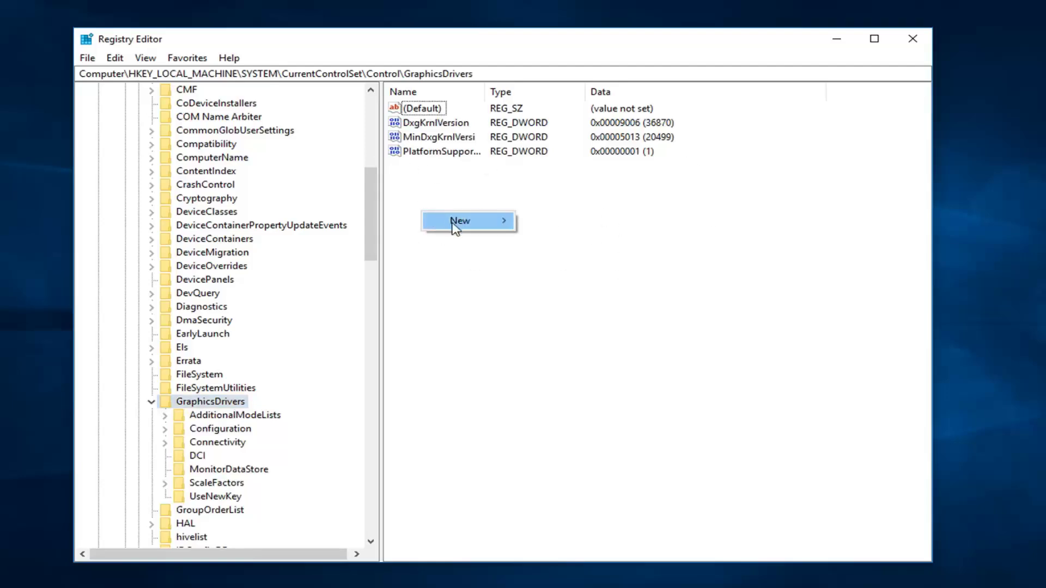
mouse_move(453, 225)
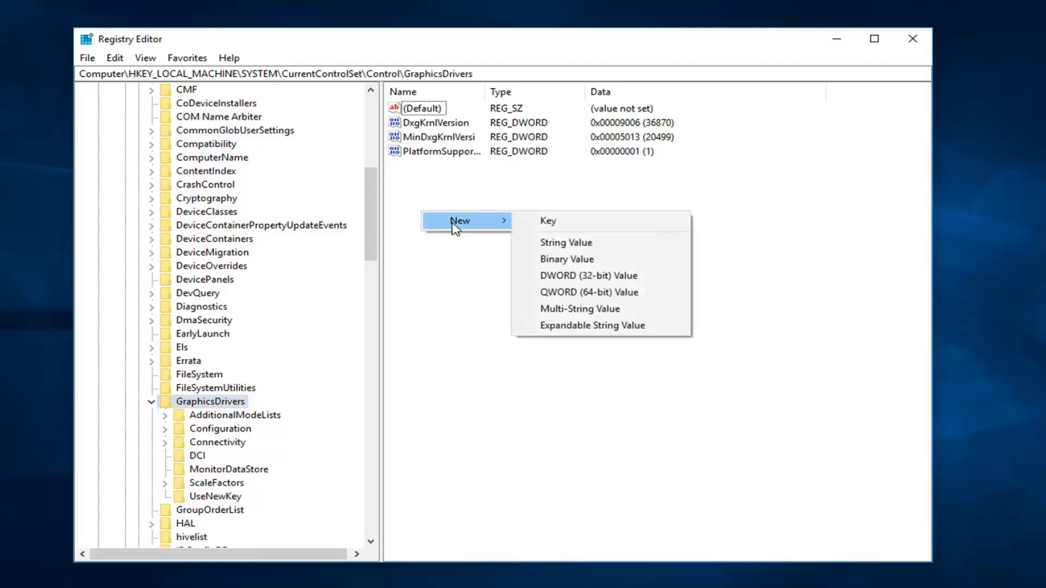
left_click(564, 279)
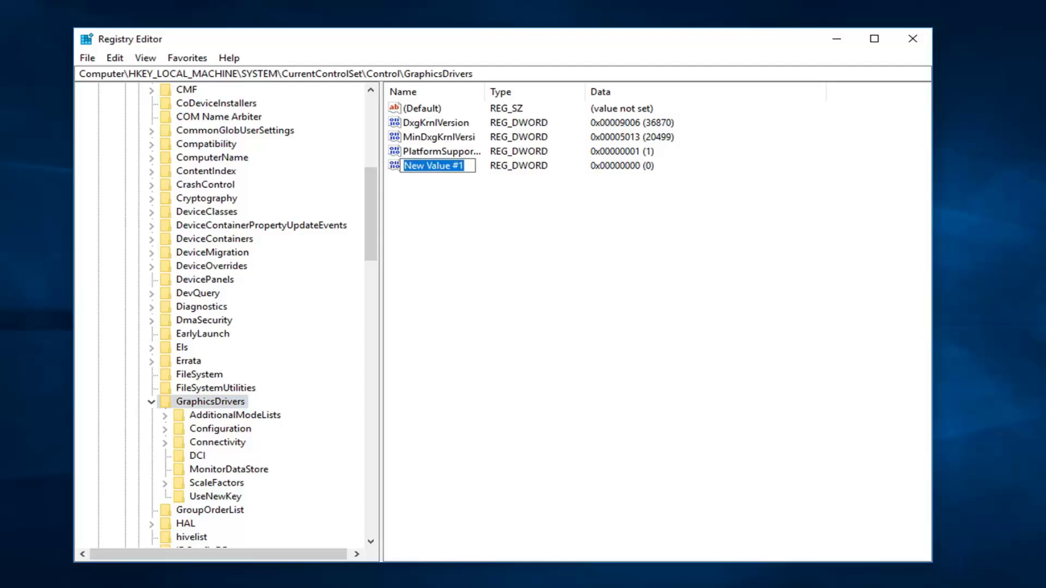
type("T")
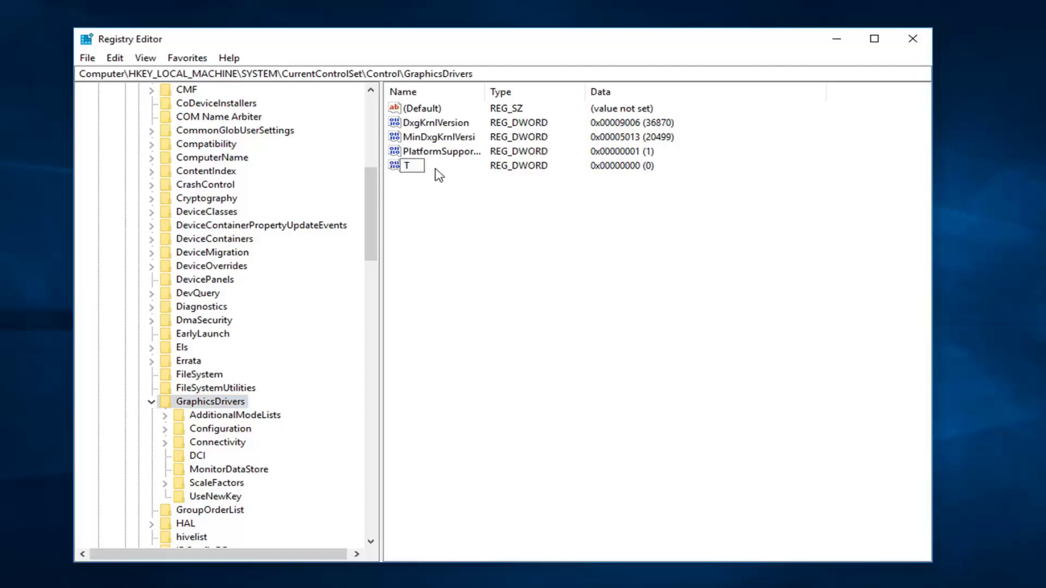
type("drL")
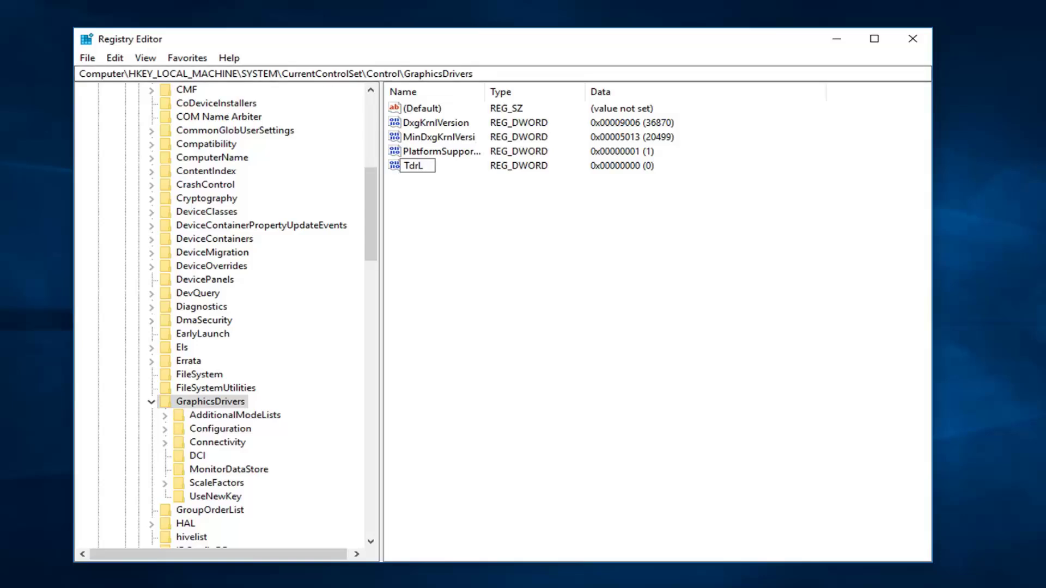
type("evel")
key("Return")
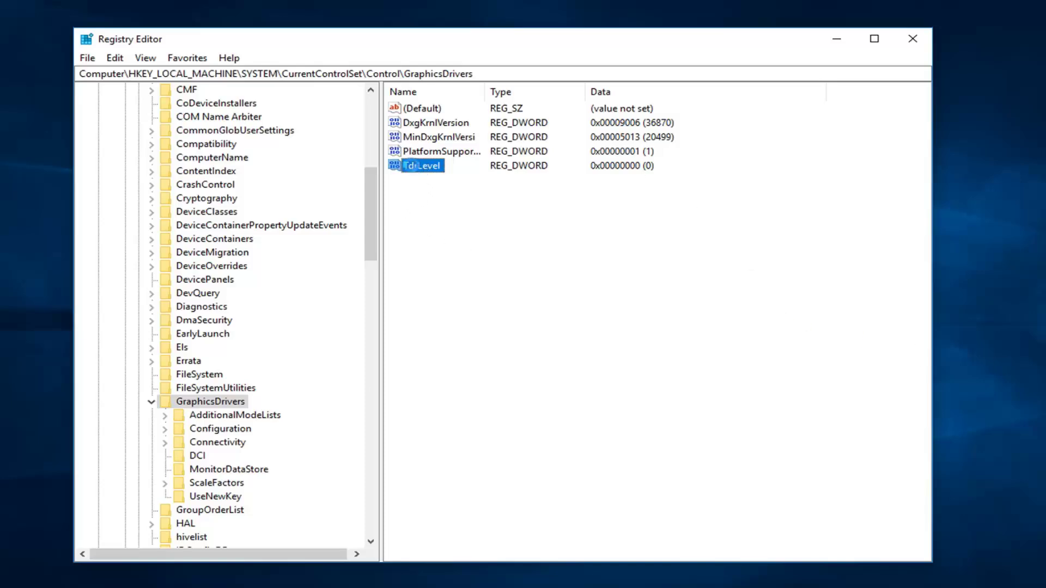
double_click(418, 166)
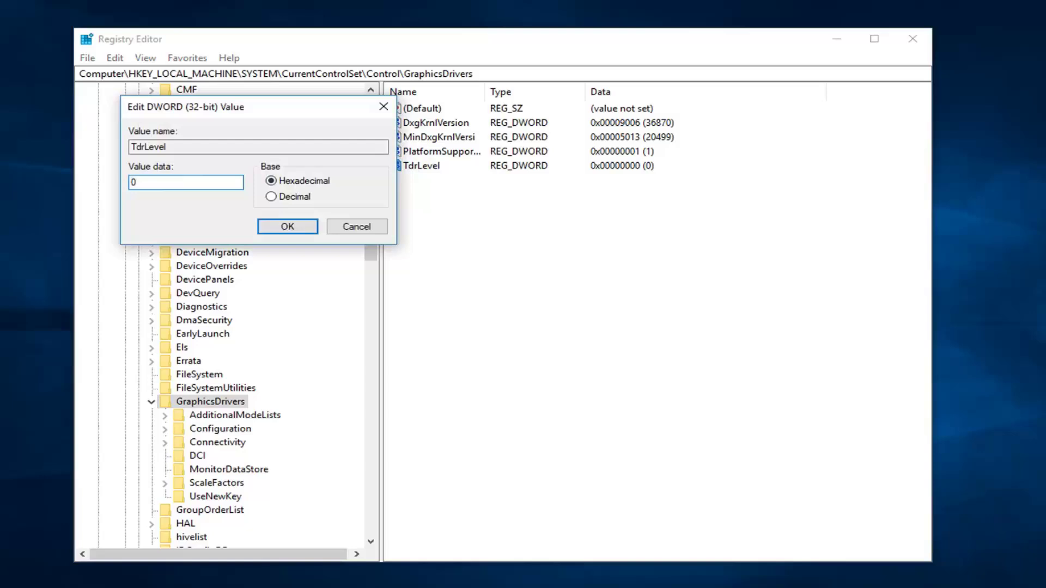
left_click(287, 226)
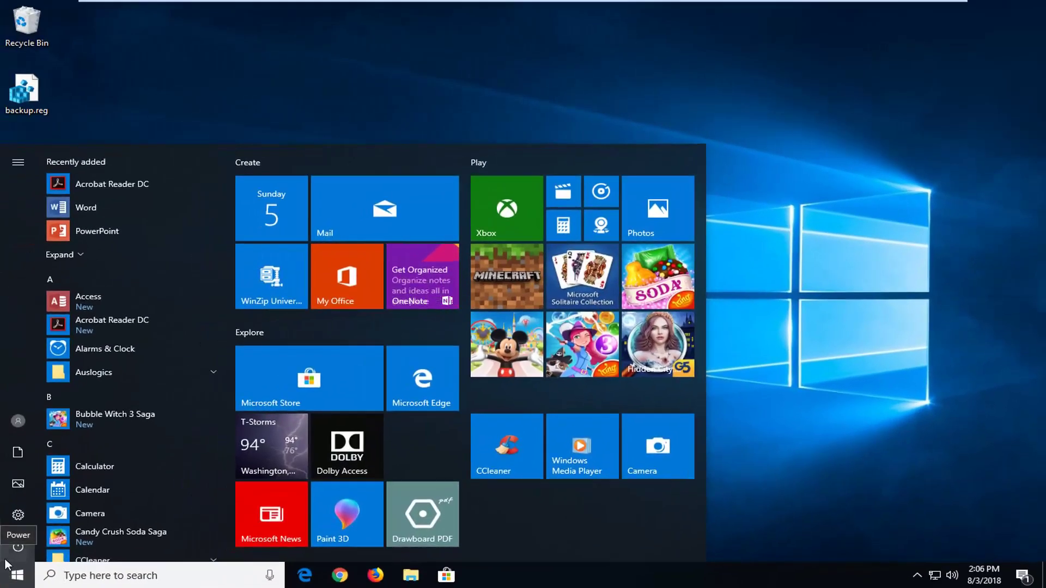
Launch Device Manager and expand Display adapters to the VMware SVGA 3D adapter's actions
type("device mana")
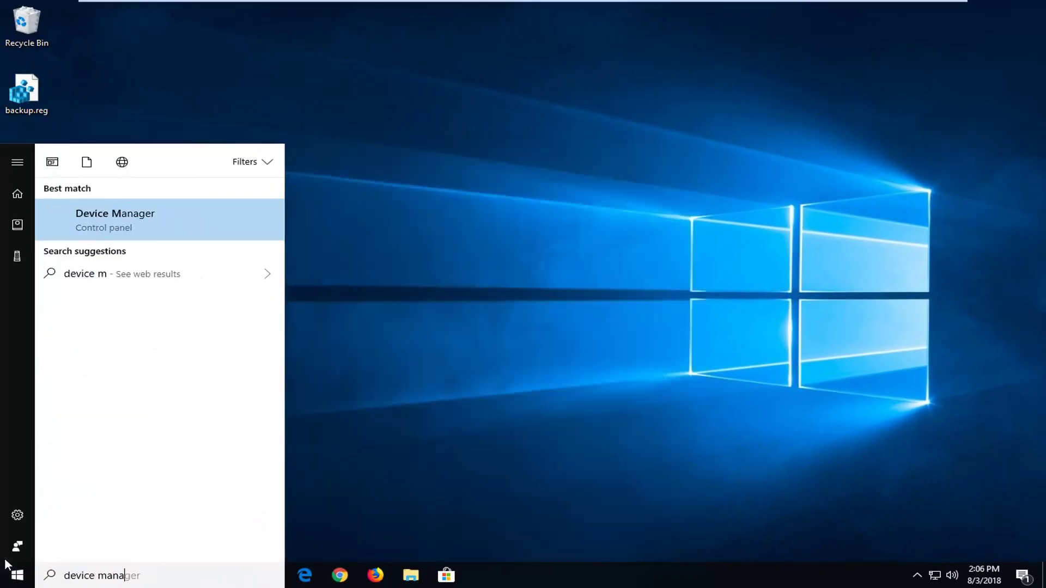
type("ger")
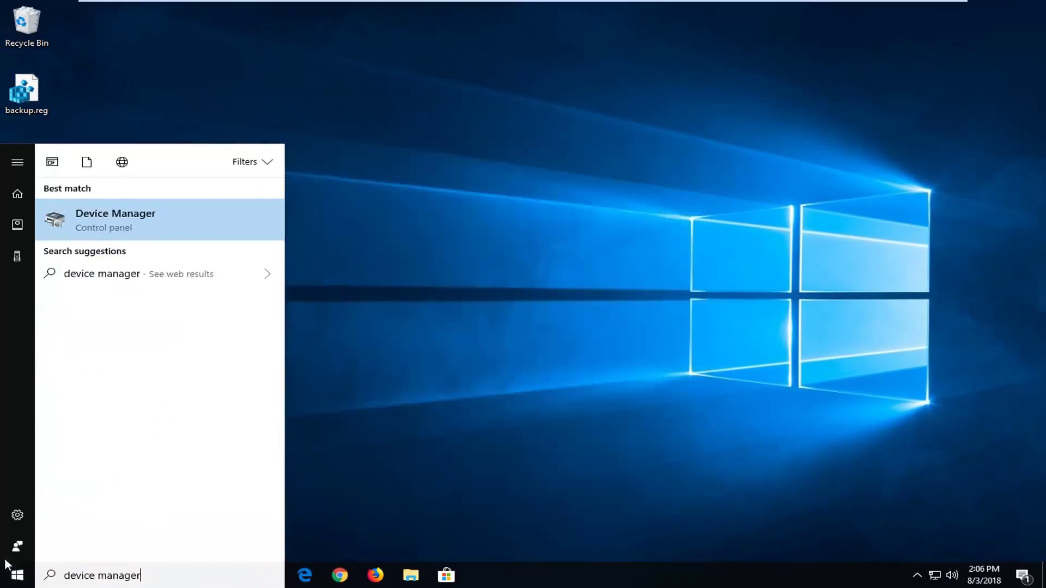
left_click(148, 221)
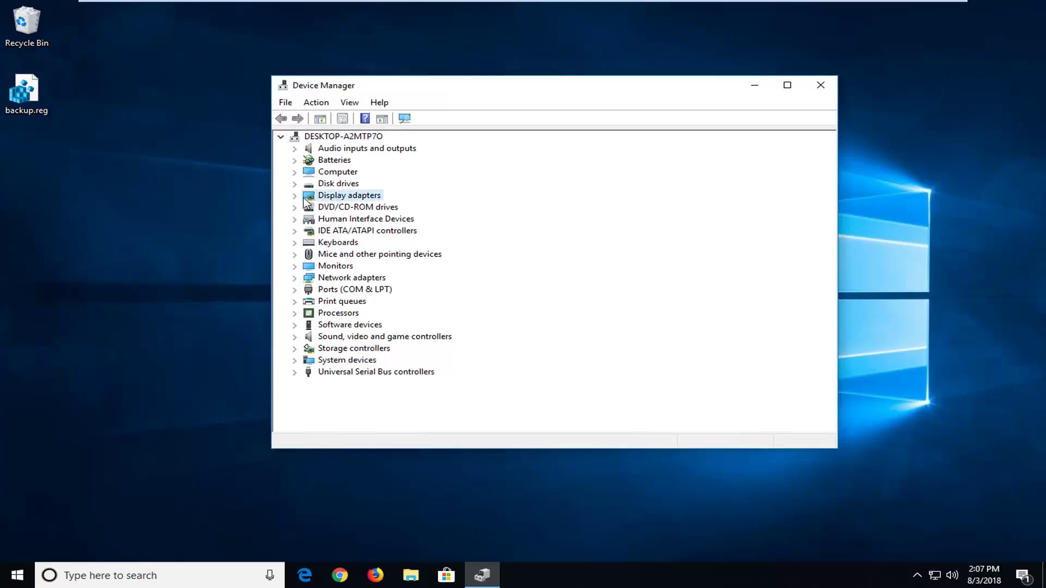
left_click(295, 197)
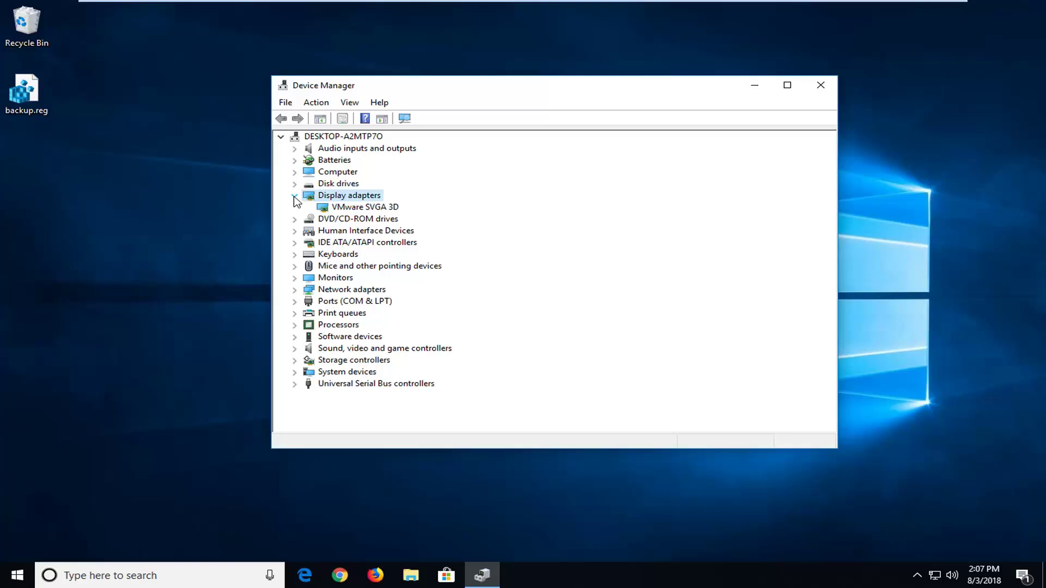
left_click(361, 209)
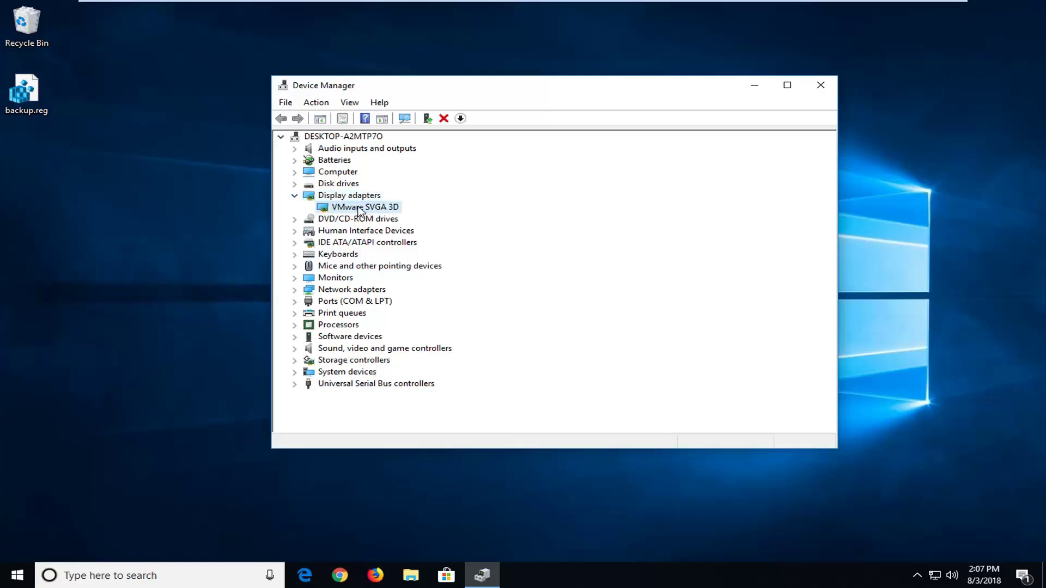
right_click(360, 211)
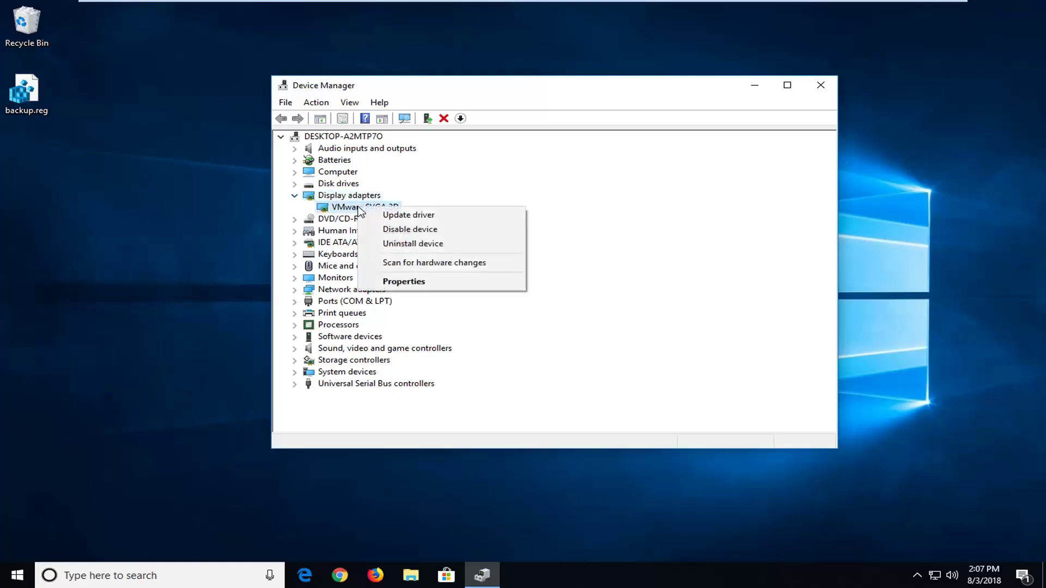
Update the VMware SVGA 3D driver by searching automatically for newer driver software
left_click(388, 216)
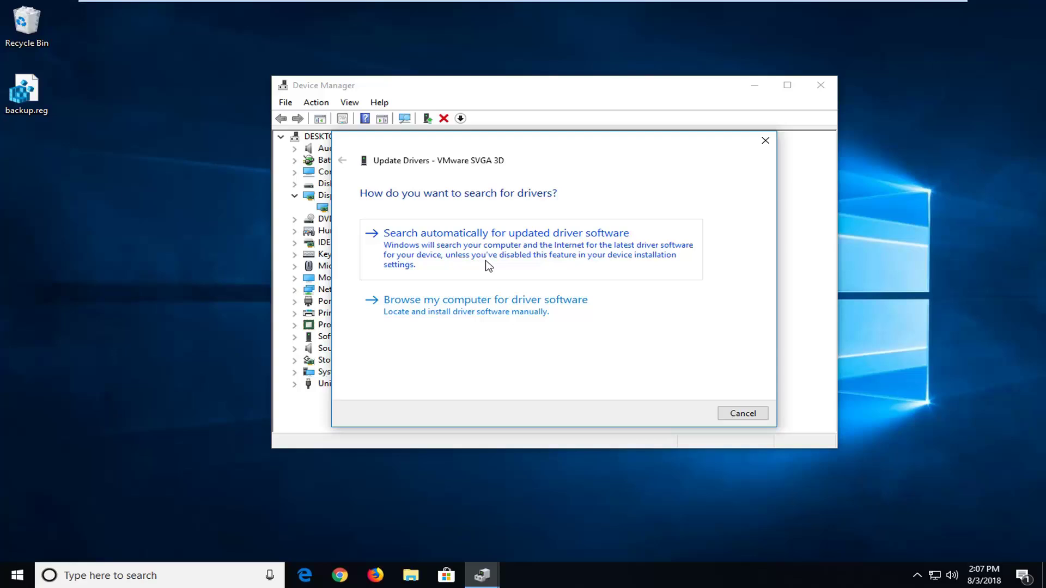
left_click(413, 250)
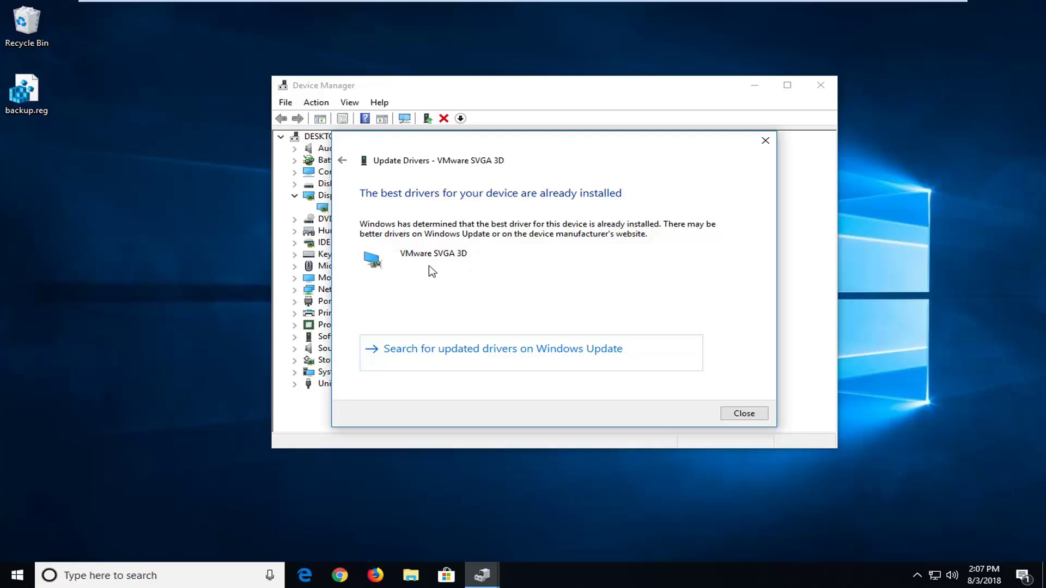
left_click(765, 144)
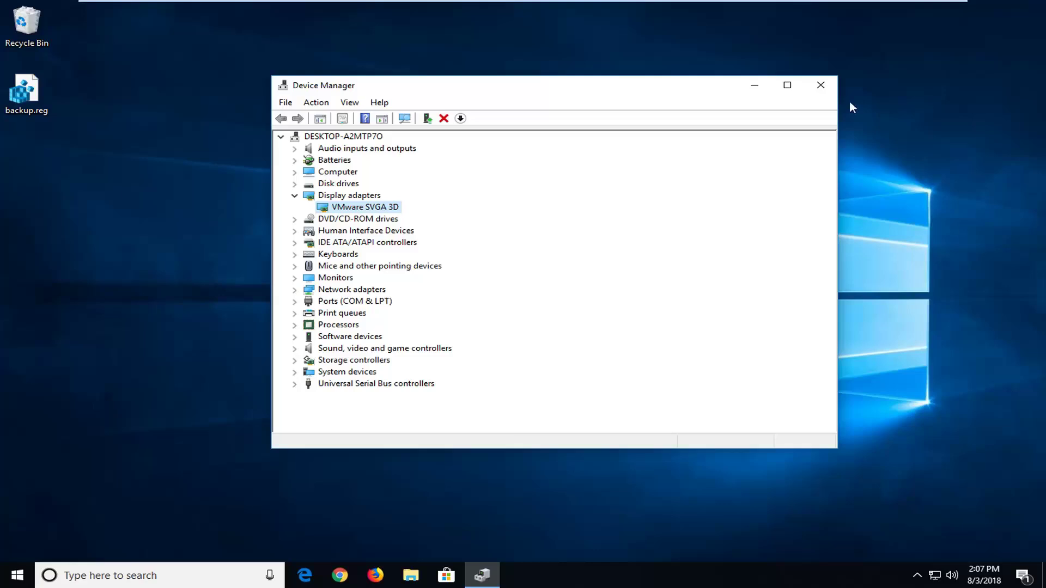